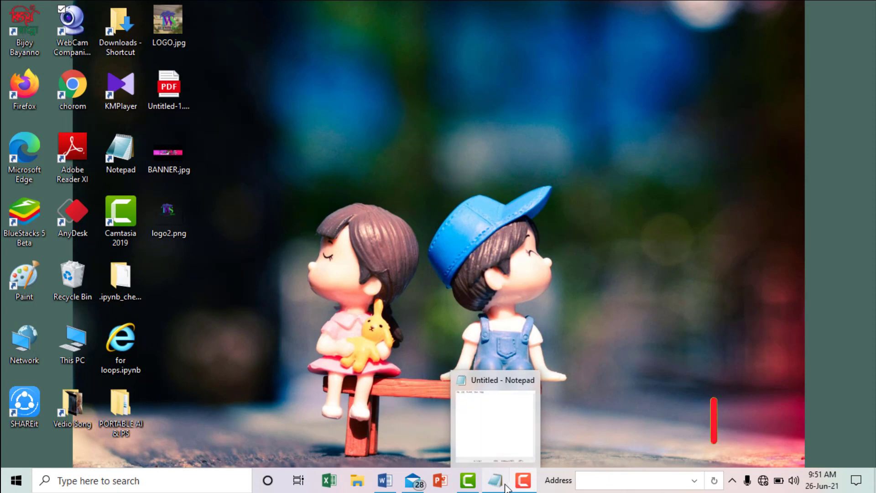
Bring up the blank Notepad and Word documents and restore Word from full screen to a floating window.
left_click(587, 451)
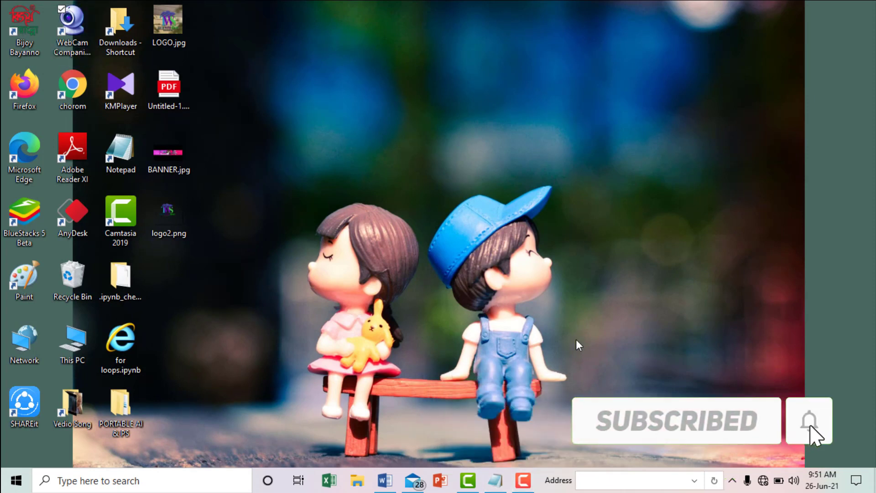
left_click(494, 487)
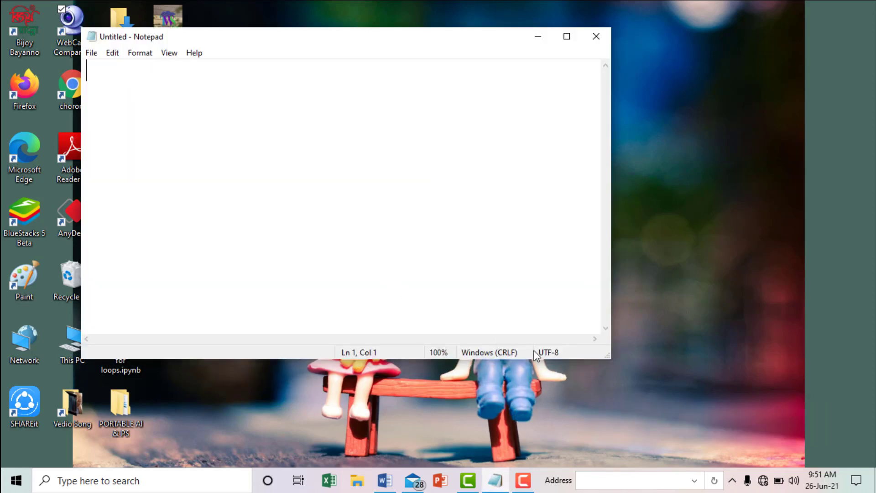
left_click(387, 483)
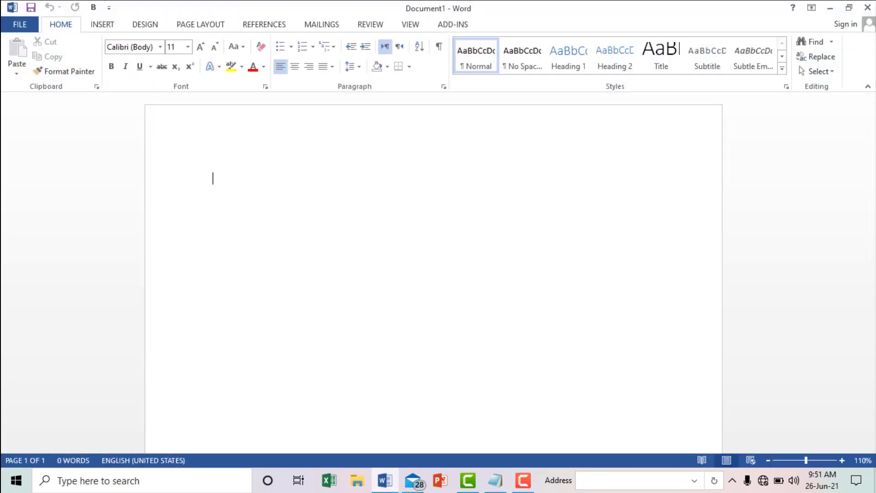
left_click(850, 9)
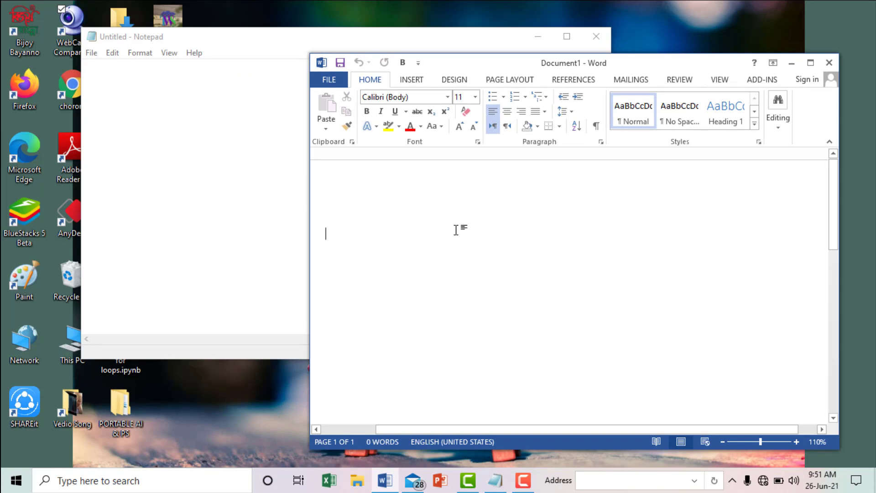
Test typing in the floating Word window with "hjh" and delete the text again.
type("jhj")
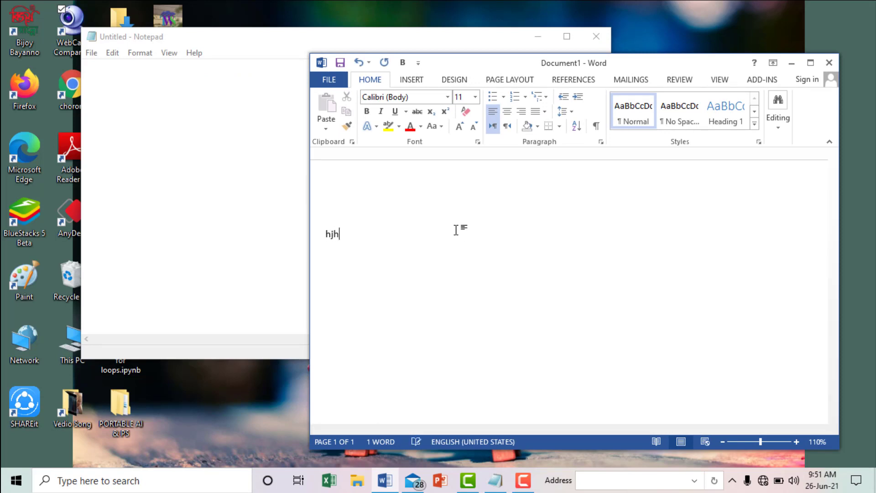
key("BackSpace")
key("BackSpace")
key("BackSpace")
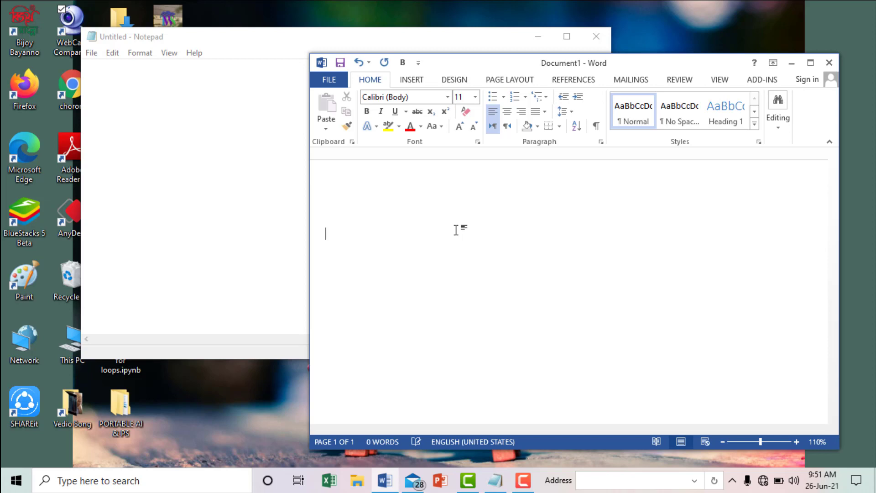
Switch to Notepad, test typing with "jhjh" and delete the text again.
left_click(267, 134)
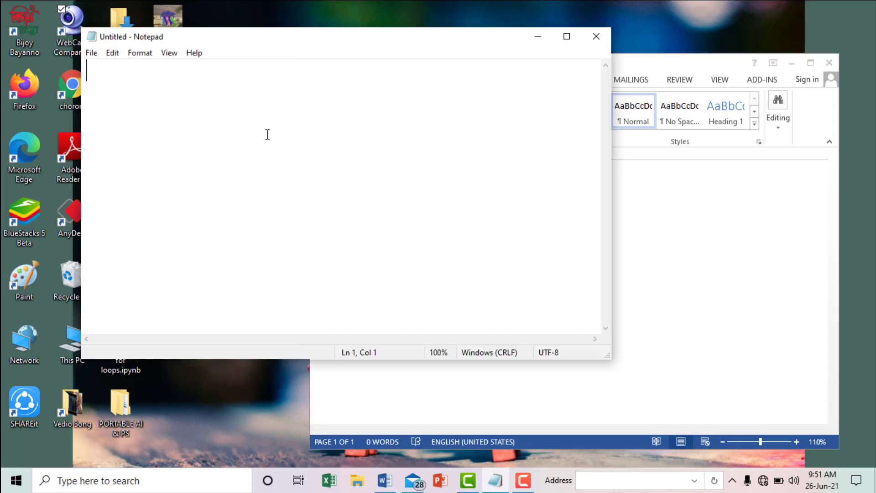
type("jhjh")
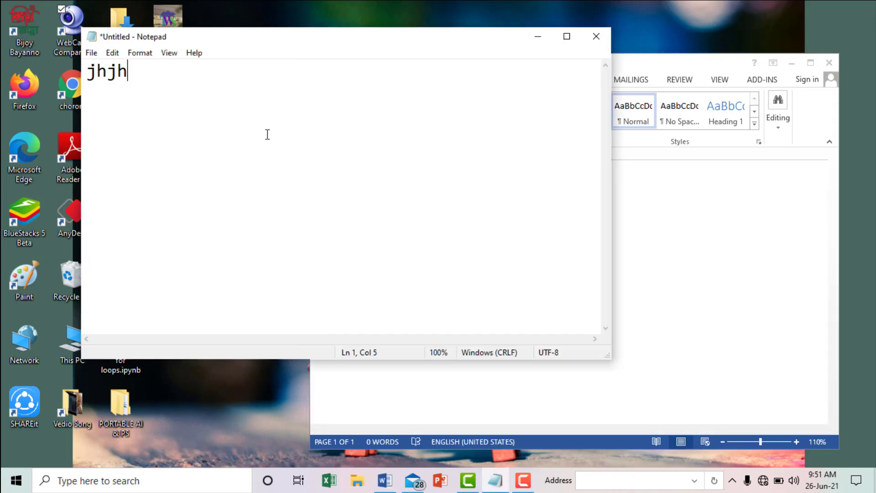
key("BackSpace")
key("BackSpace")
key("BackSpace")
key("BackSpace")
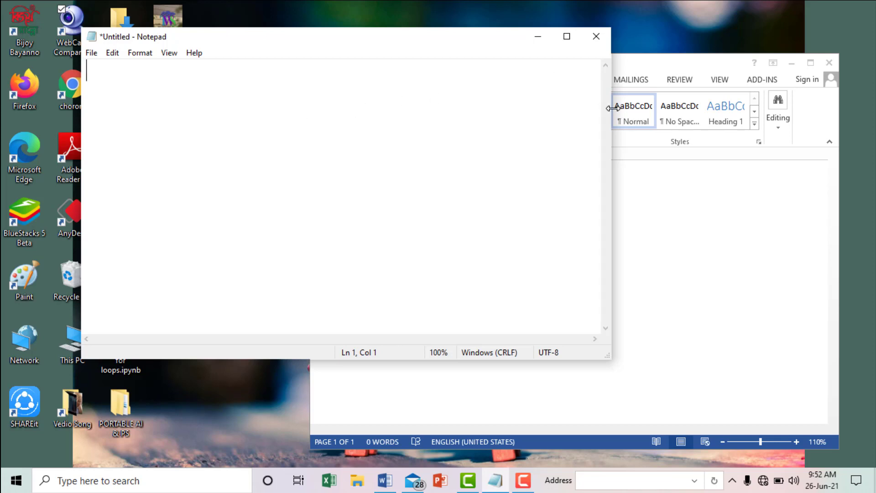
Narrow the Notepad and Word windows and arrange them side by side without overlap, Notepad left of Word.
left_click_drag(613, 107, 400, 109)
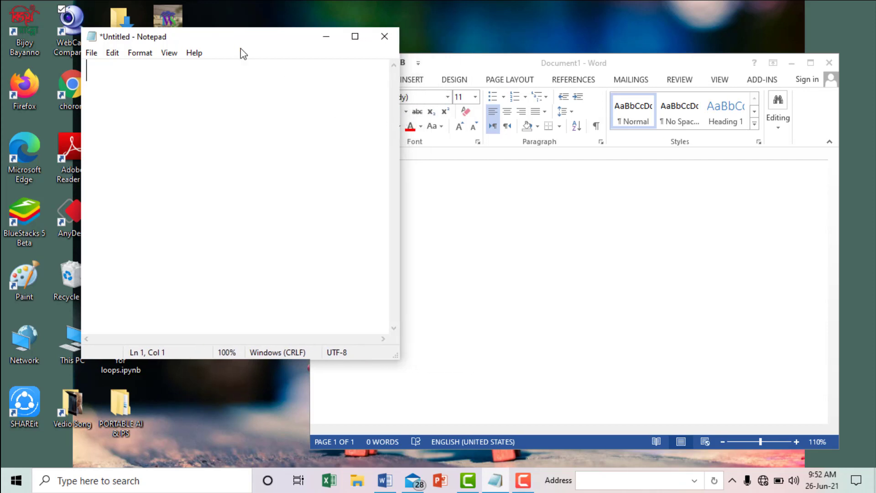
left_click_drag(231, 43, 139, 20)
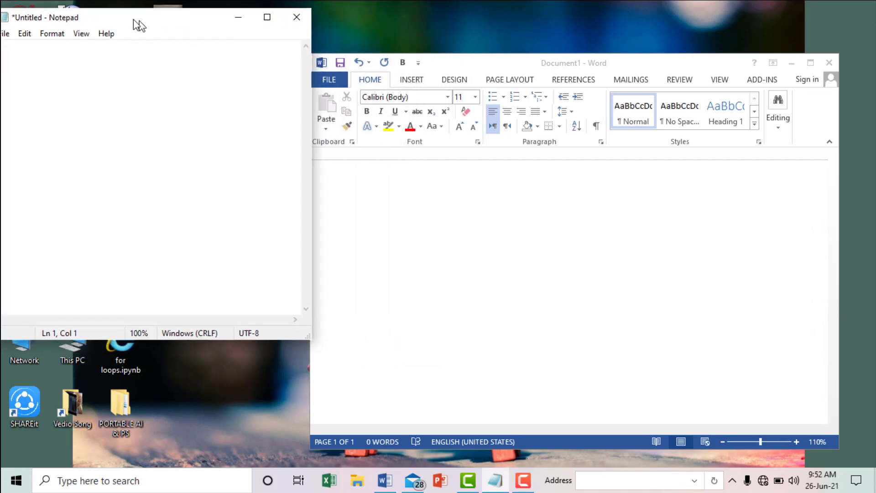
left_click(306, 373)
left_click_drag(307, 373, 403, 346)
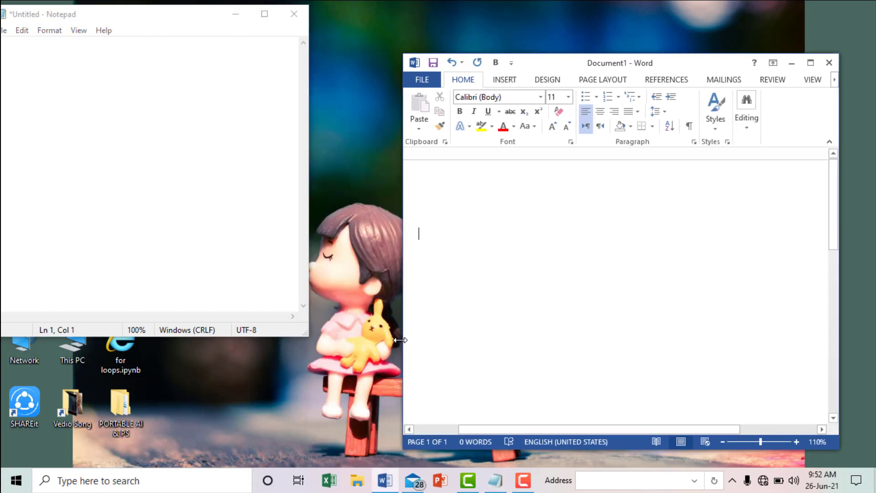
left_click_drag(713, 67, 634, 13)
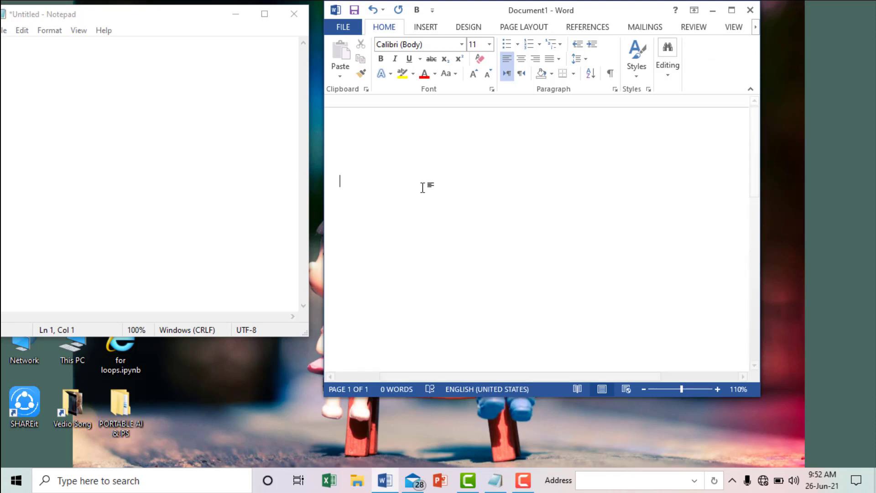
left_click(128, 156)
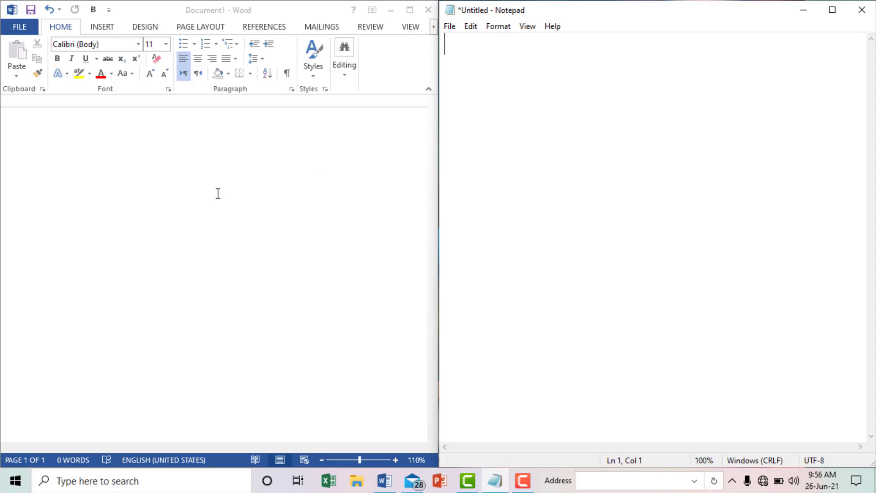
Test the split layout by entering "fg" in Word and "jhj" in Notepad, and clear both texts.
left_click(218, 196)
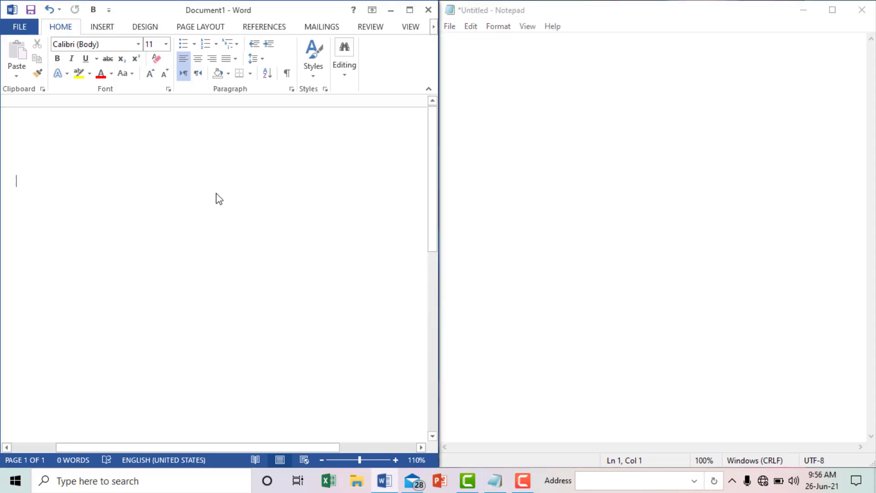
type("fg")
left_click(585, 79)
type("jhj")
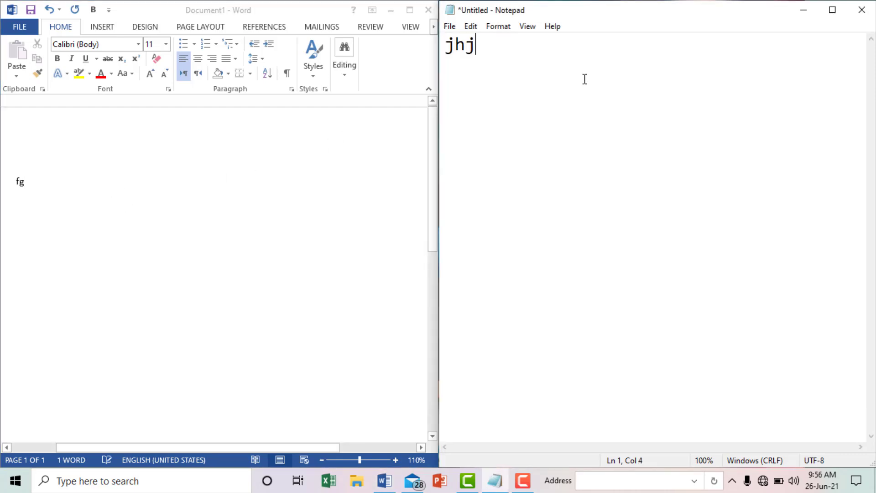
key("BackSpace")
key("BackSpace")
key("BackSpace")
left_click(86, 192)
key("BackSpace")
key("BackSpace")
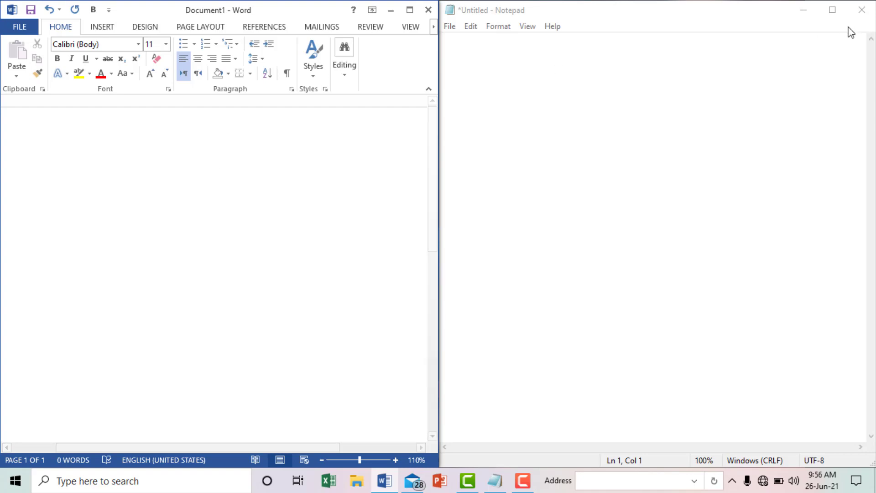
Snap Notepad to the upper-right quarter of the screen and fill the quarter below it with the Mail window.
left_click(838, 19)
left_click(838, 18)
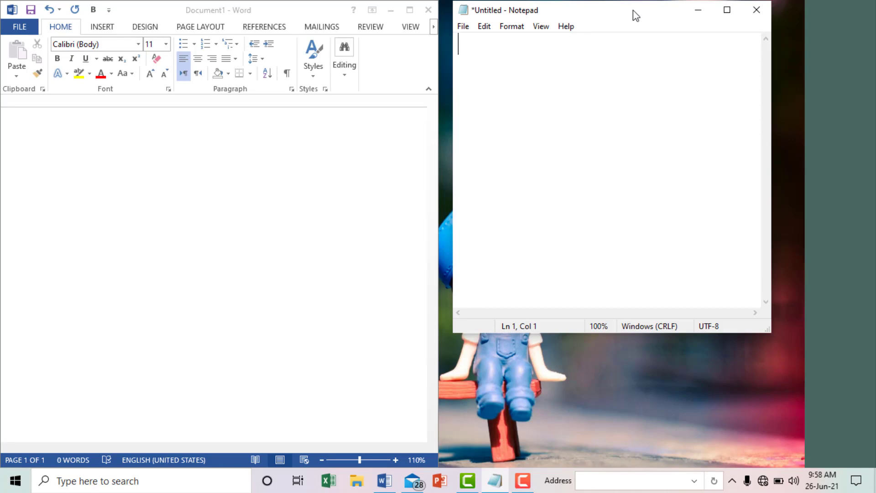
left_click_drag(634, 10, 875, 5)
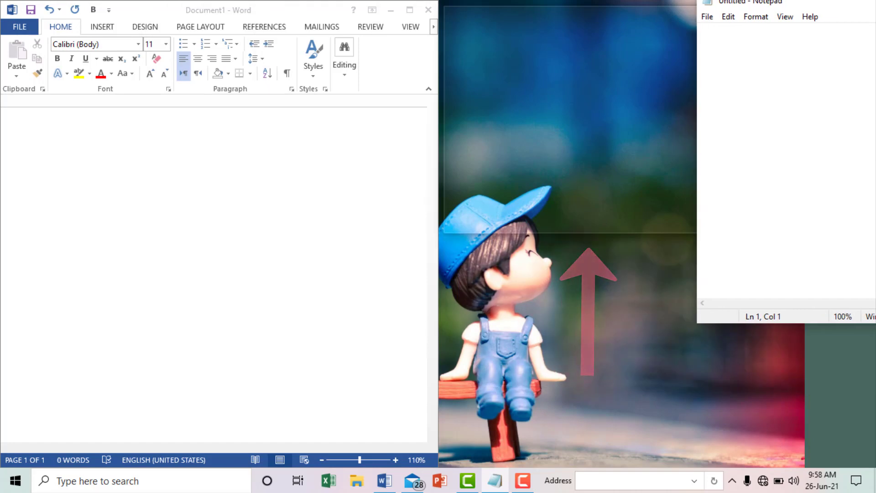
left_click_drag(875, 5, 874, 5)
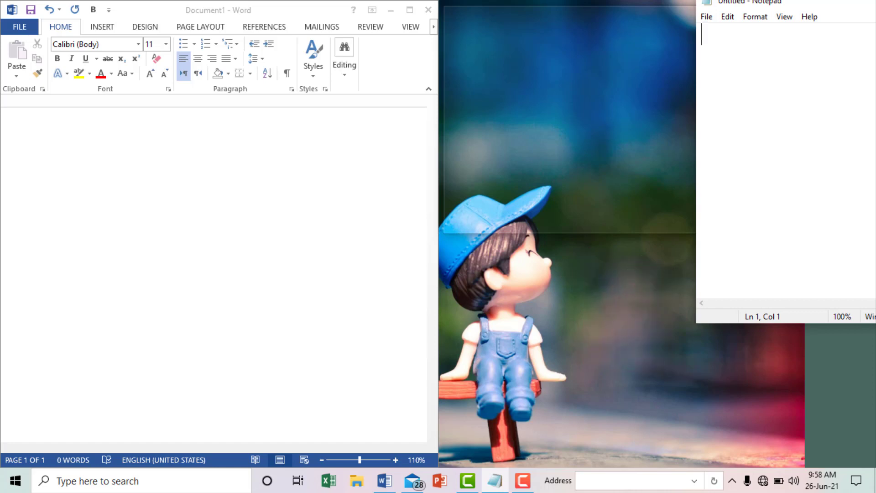
left_click_drag(875, 6, 875, 5)
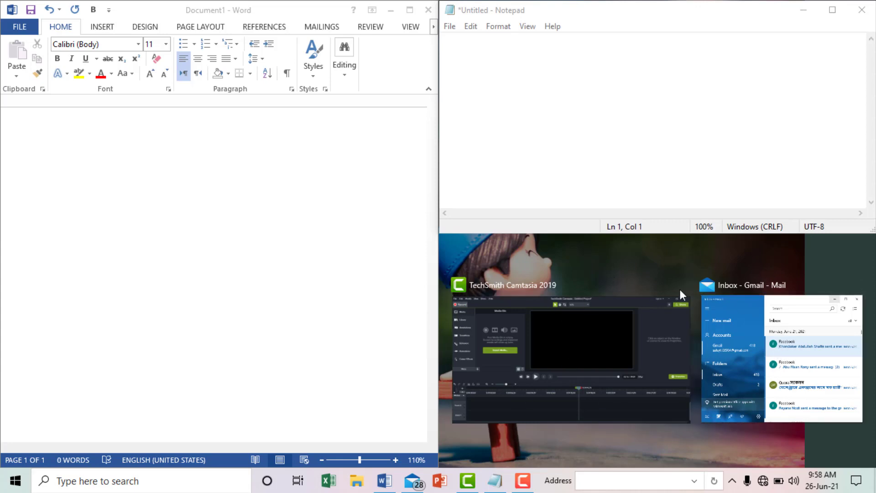
left_click(811, 359)
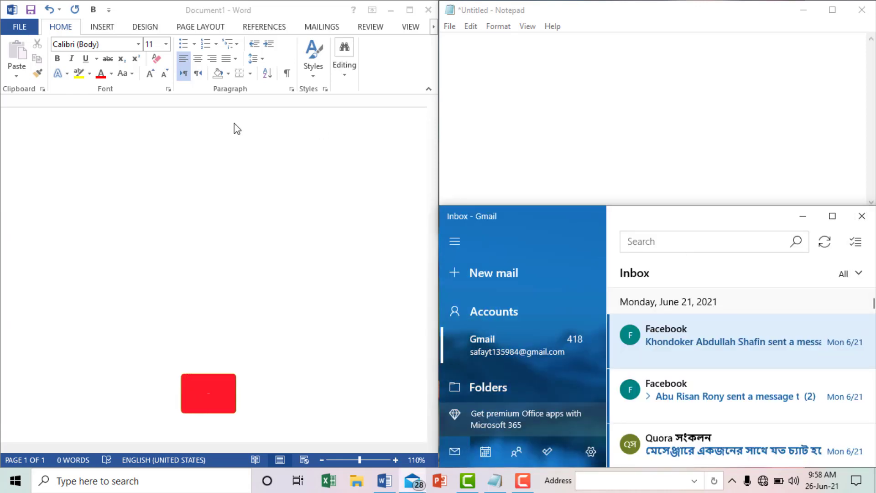
Switch between the Word, Notepad and Mail windows and scroll the inbox to check the three-window layout.
left_click(524, 102)
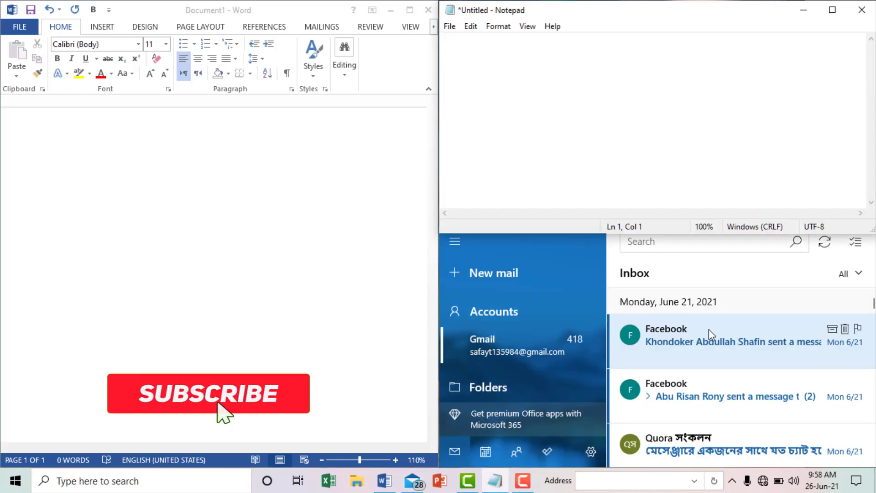
scroll(700, 324, "down", 5)
left_click(218, 293)
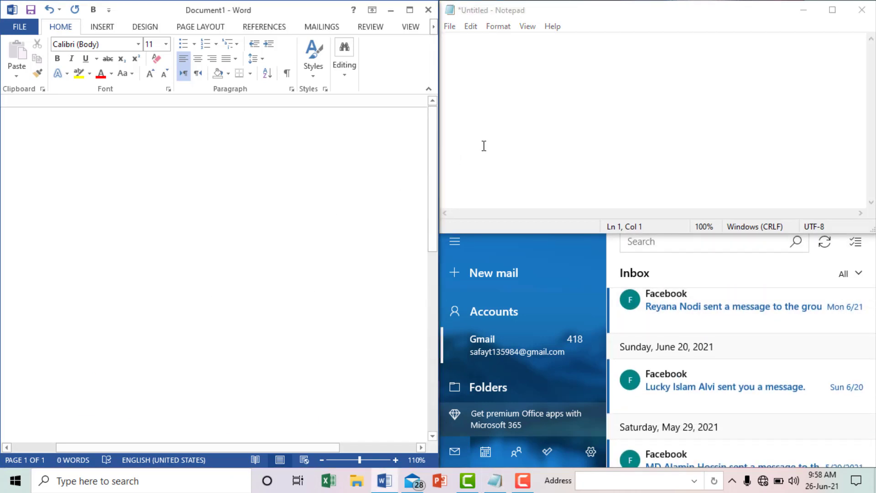
left_click(641, 69)
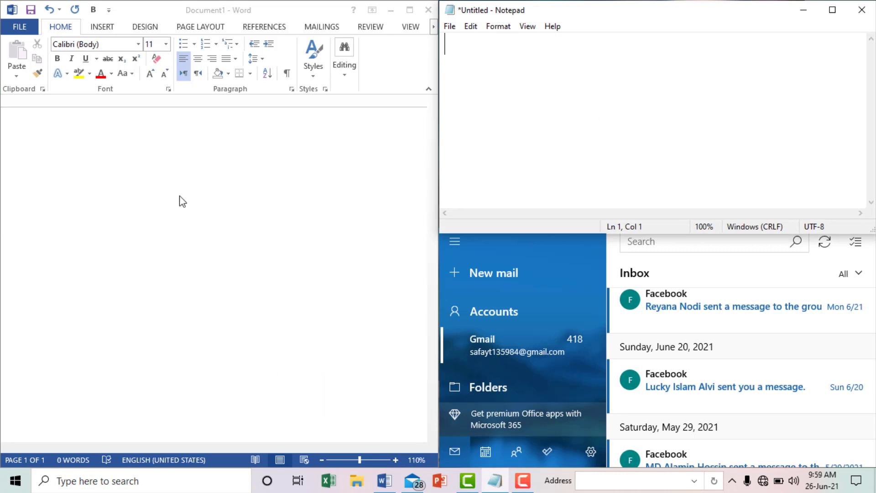
left_click(264, 368)
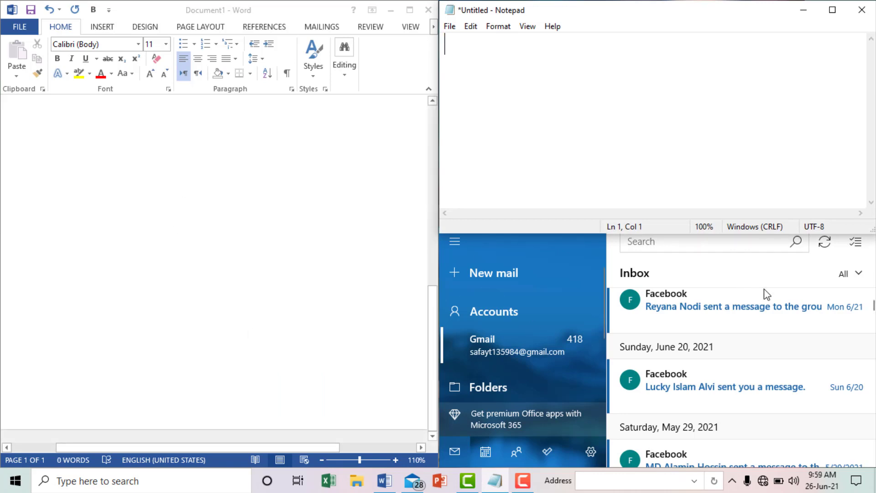
scroll(698, 353, "down", 10)
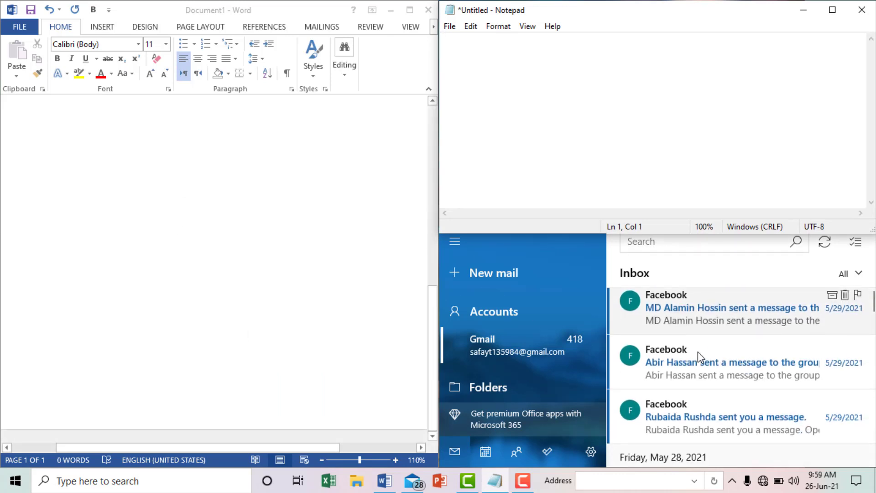
scroll(697, 356, "up", 10)
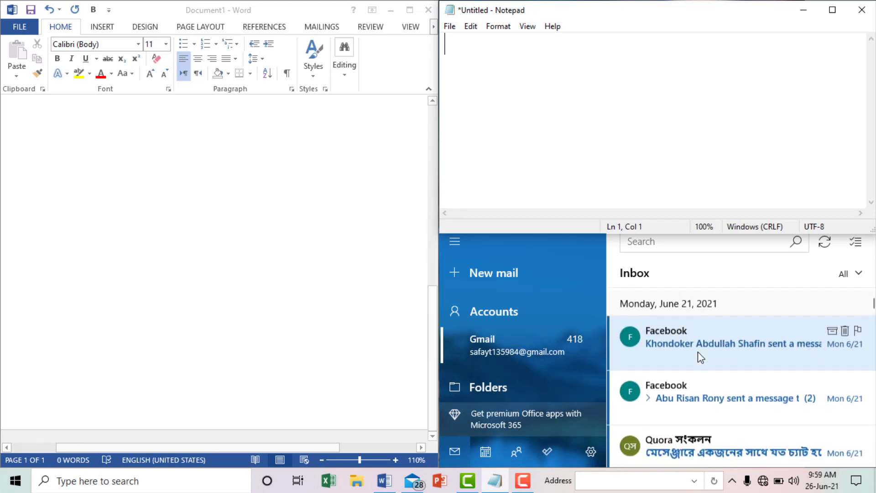
left_click(357, 280)
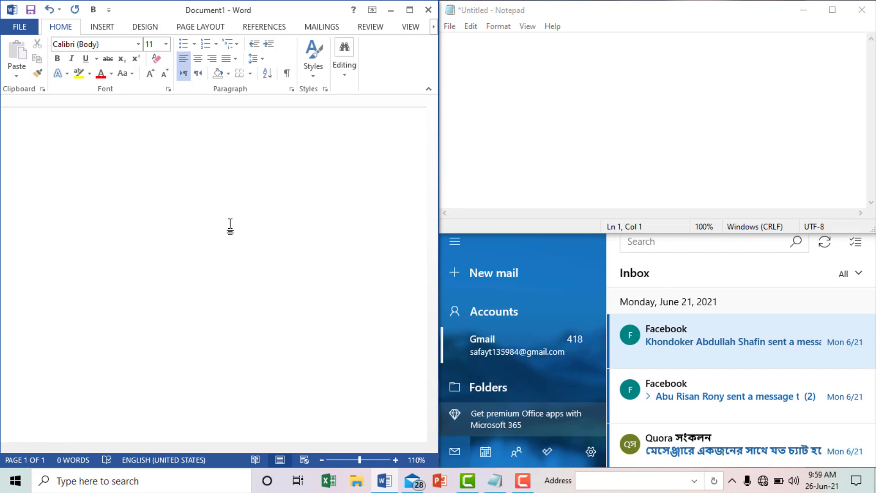
Zoom the Word page out to 100%, switch to Notepad and return to Word.
scroll(231, 222, "down", 1, "ctrl")
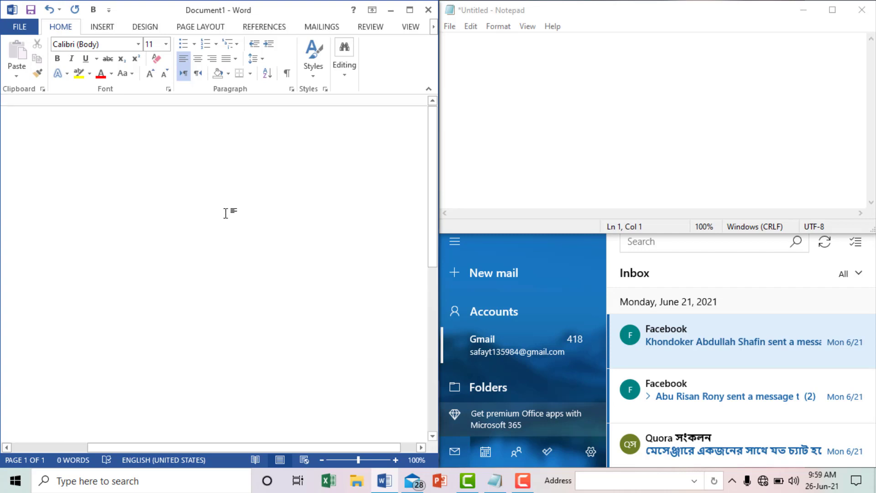
left_click(618, 35)
left_click(738, 41)
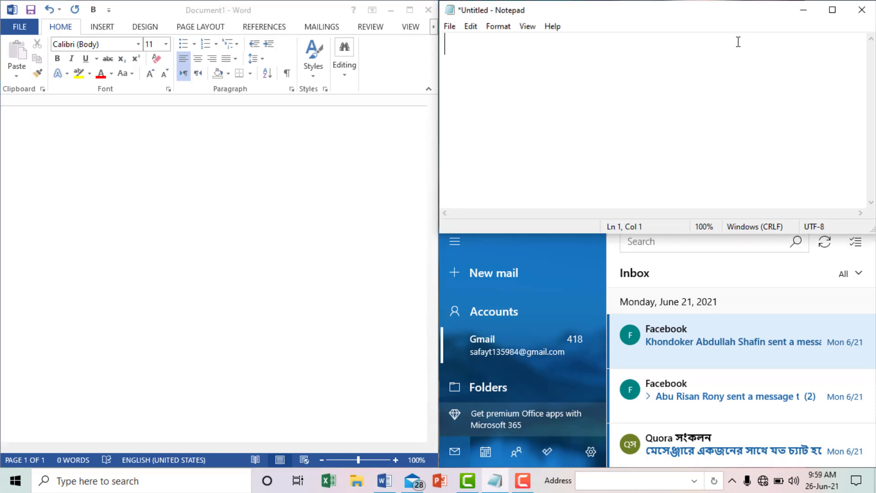
key("alt+Tab")
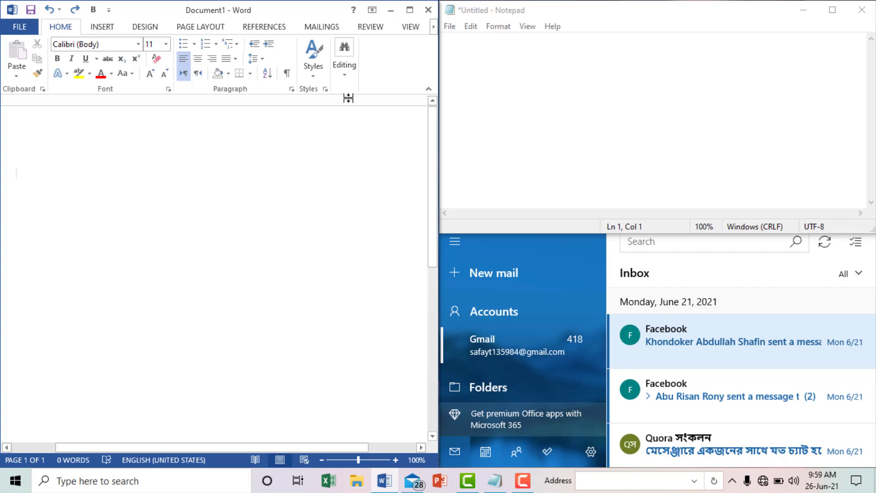
Maximize the Word window, restore it to a smaller size and snap it to the upper-left quarter of the screen.
left_click(409, 10)
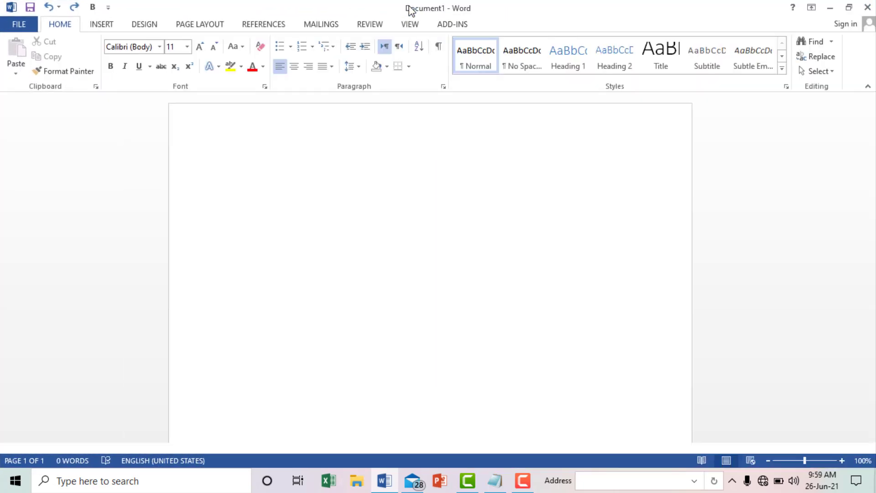
left_click(850, 8)
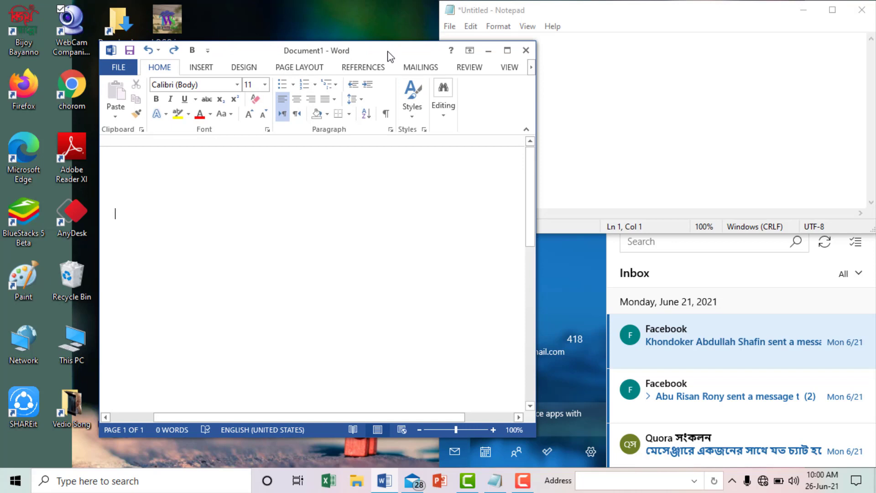
left_click_drag(389, 55, 280, 21)
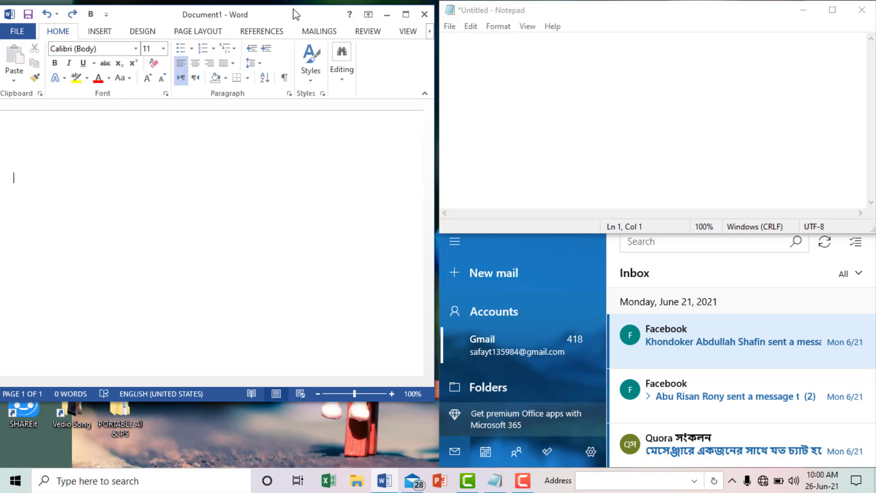
left_click_drag(294, 20, 2, 5)
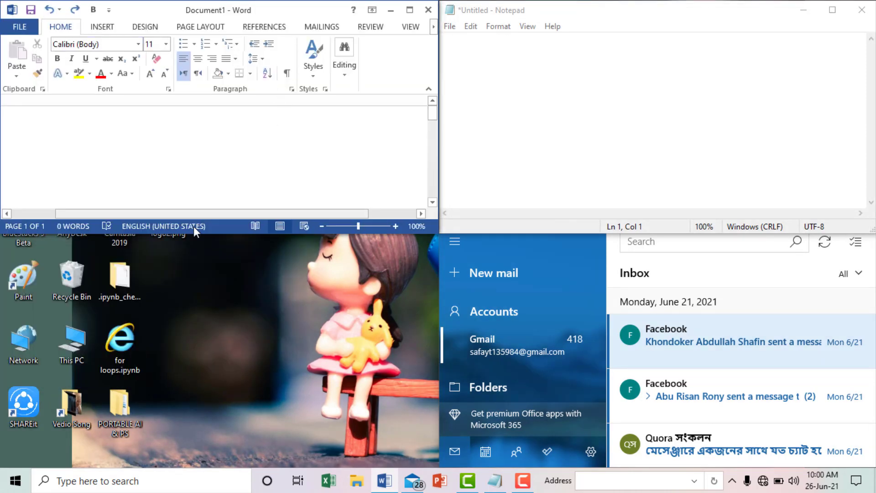
left_click(302, 398)
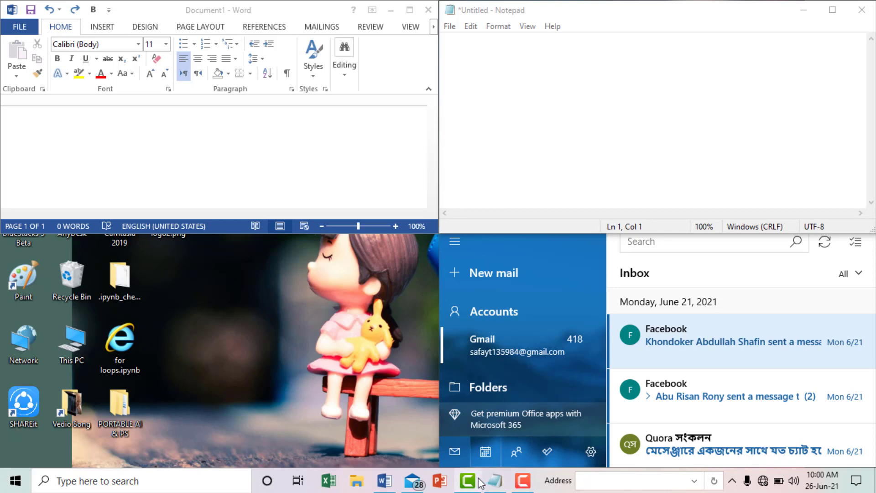
Open File Explorer, restore it from full screen and snap it to the lower-left quarter below Word.
mouse_move(477, 477)
left_click(356, 480)
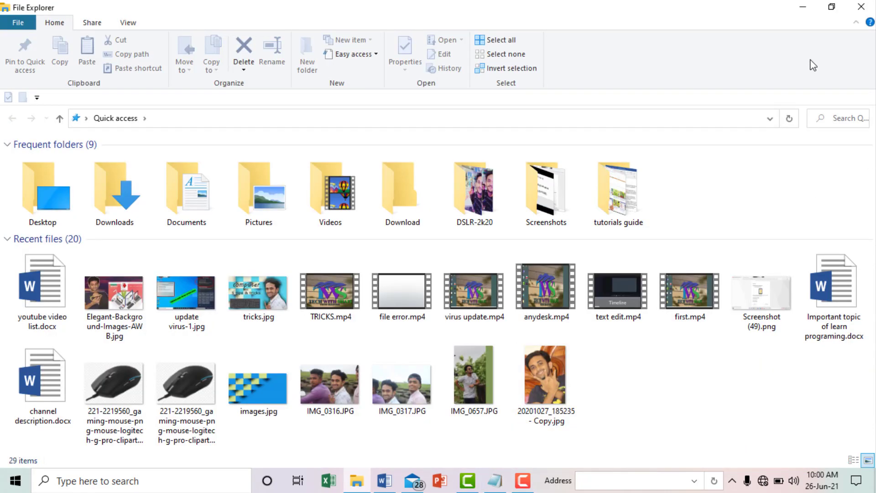
left_click(831, 7)
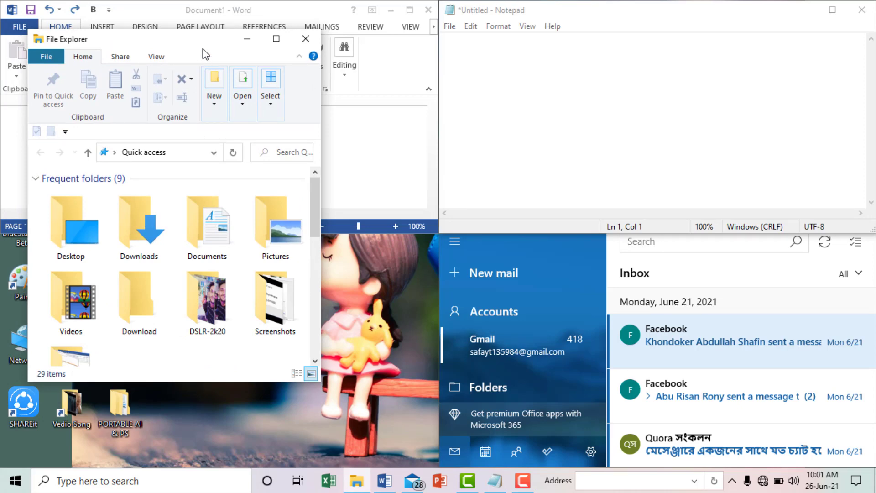
left_click_drag(204, 54, 2, 469)
Check the four-window layout by switching to Notepad and Mail and scrolling the inbox and the File Explorer folders.
left_click(547, 143)
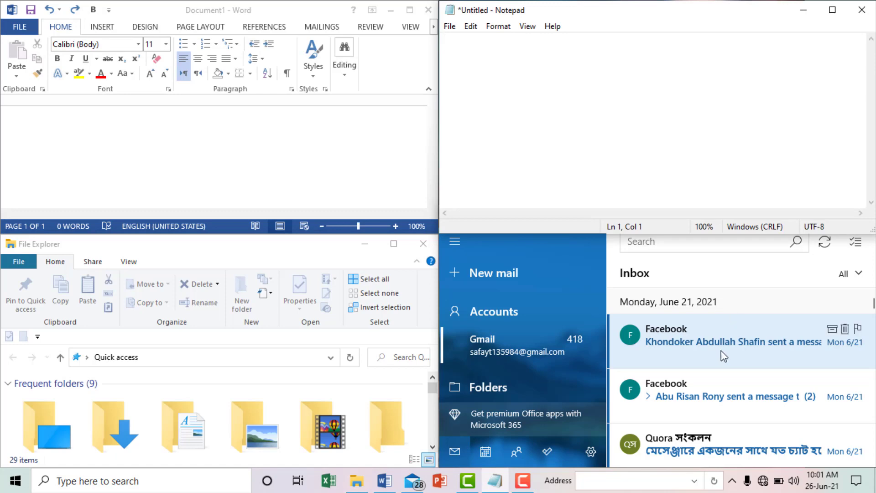
scroll(721, 352, "down", 5)
scroll(720, 353, "down", 3)
left_click(725, 261)
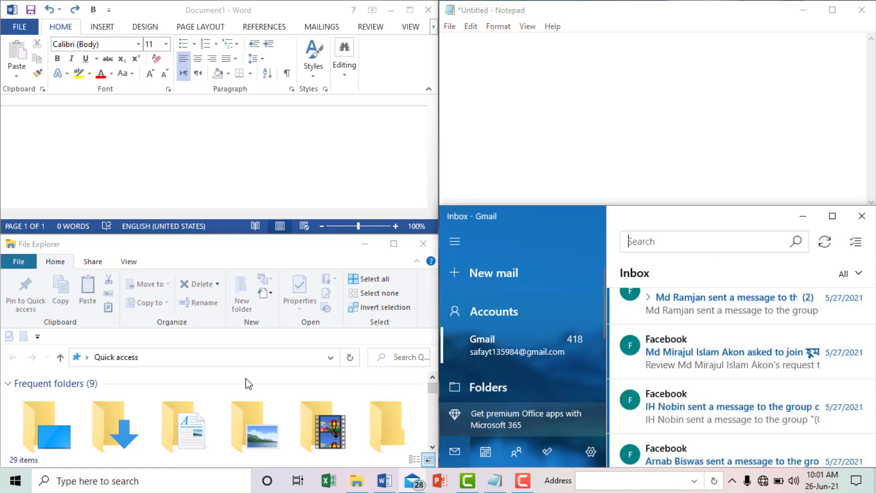
scroll(245, 385, "down", 5)
scroll(245, 384, "up", 5)
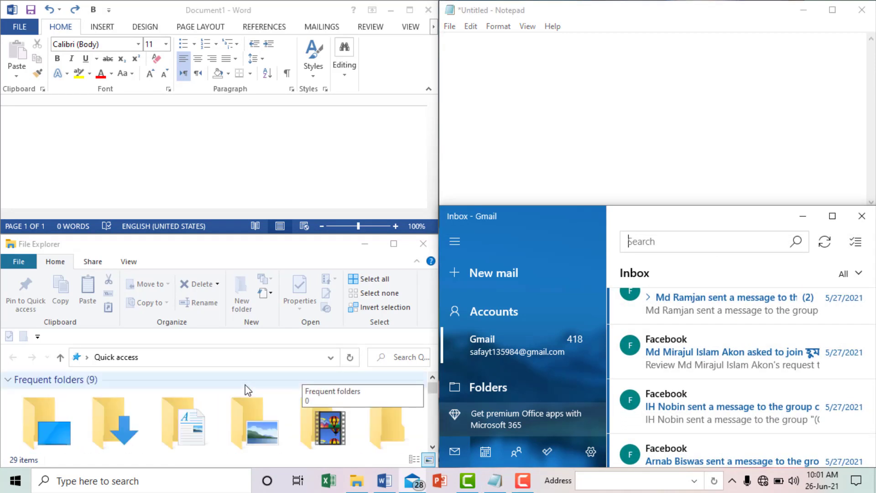
Test the four-window layout by entering "jhj" in Word, clearing it and switching to Notepad.
left_click(220, 128)
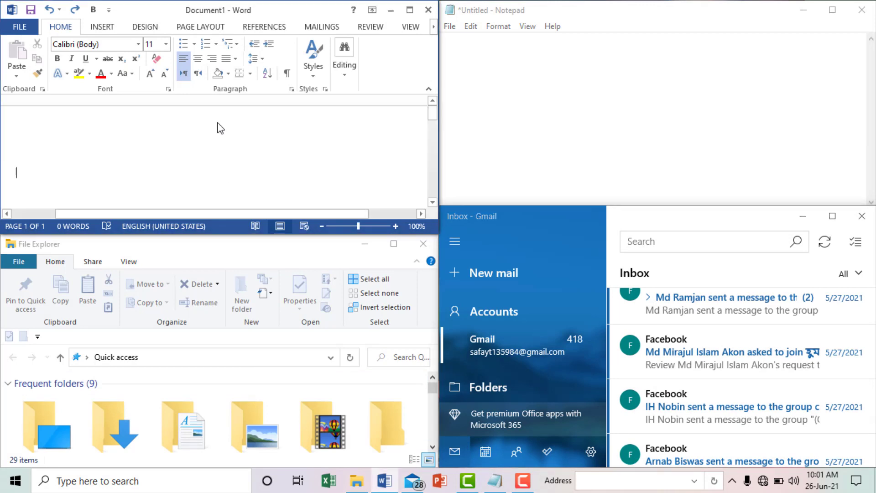
type("jhj")
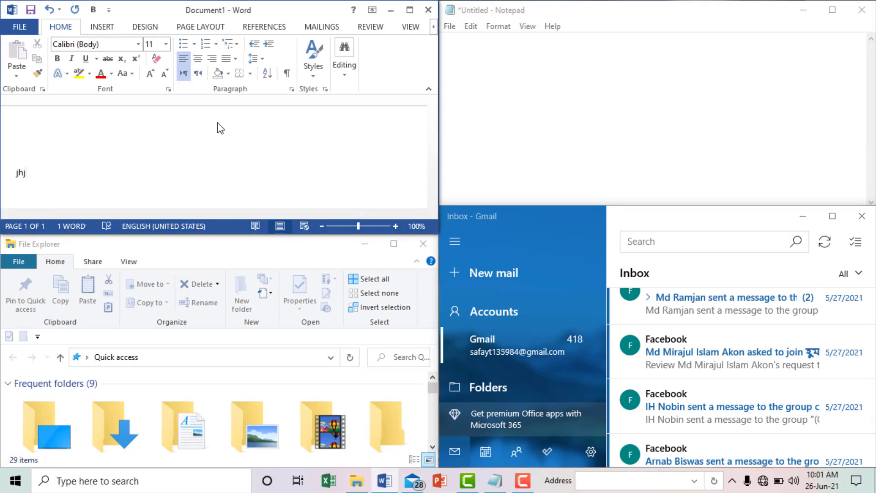
key("BackSpace")
key("BackSpace")
key("BackSpace")
left_click(598, 50)
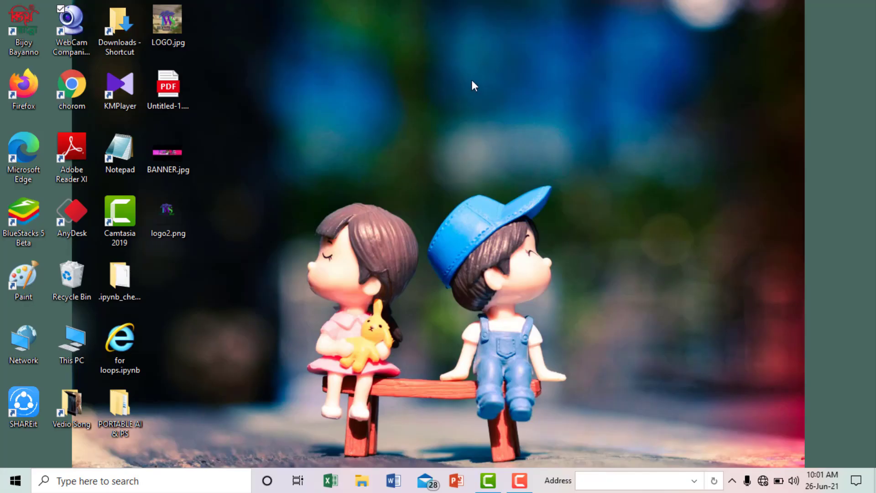